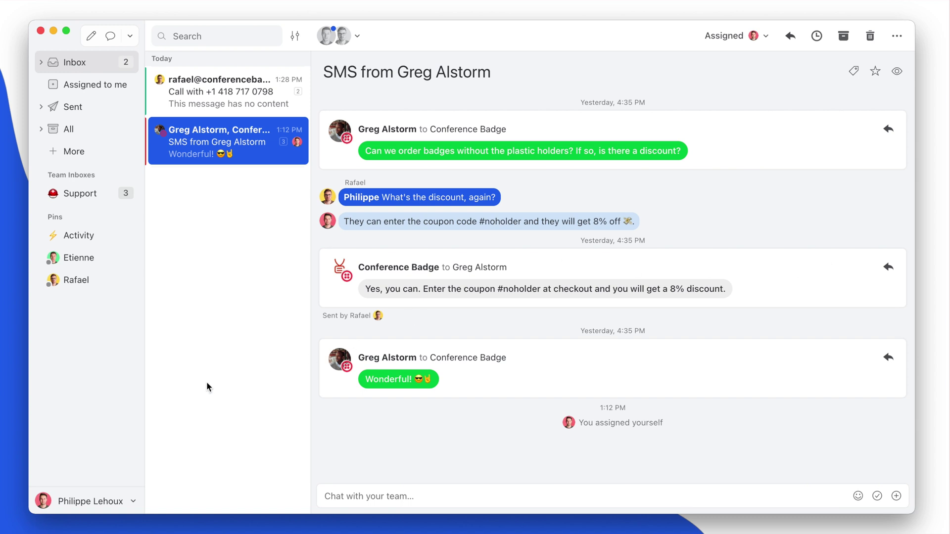
# Add Aircall under Integrations and open it in the side panel beside the SMS thread.
pyautogui.click(71, 502)
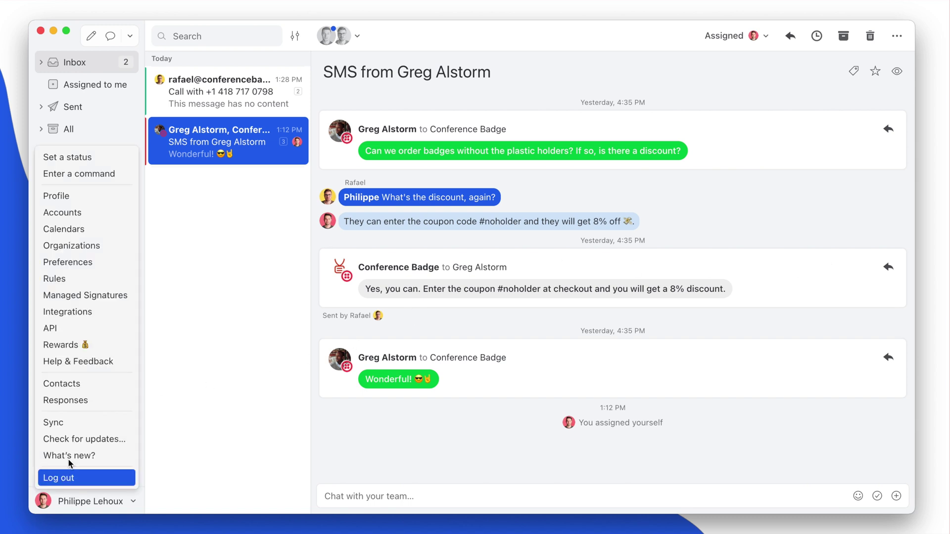
pyautogui.click(60, 313)
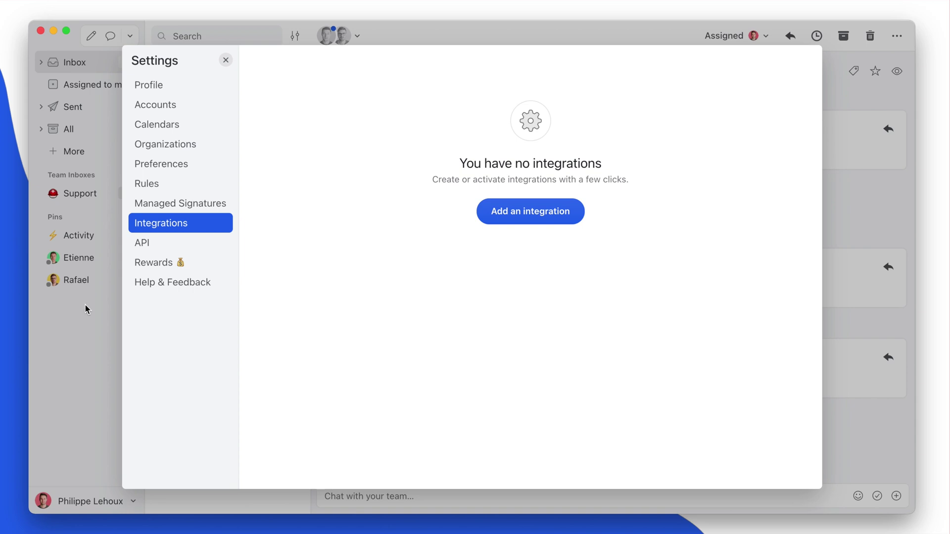
pyautogui.click(531, 217)
pyautogui.scroll(-5, 485, 341)
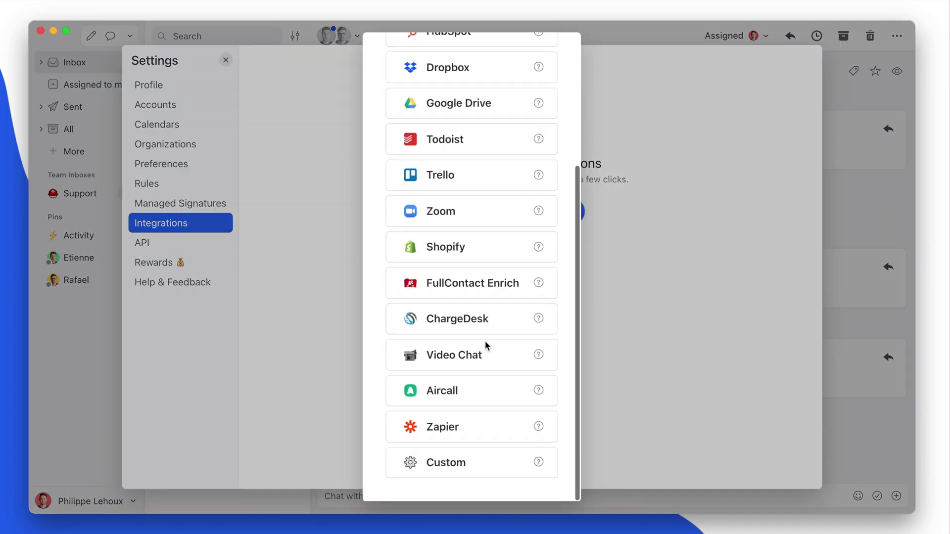
pyautogui.click(460, 385)
pyautogui.click(456, 230)
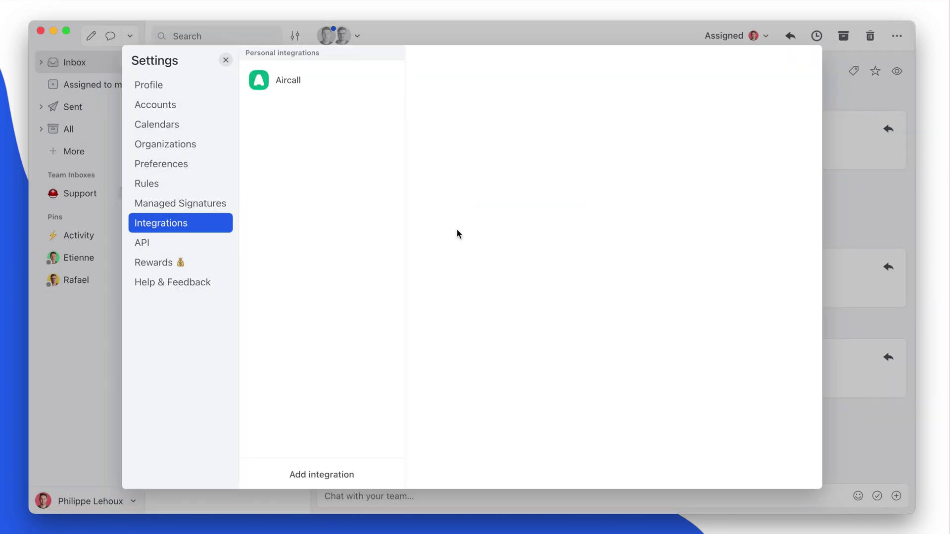
pyautogui.click(296, 87)
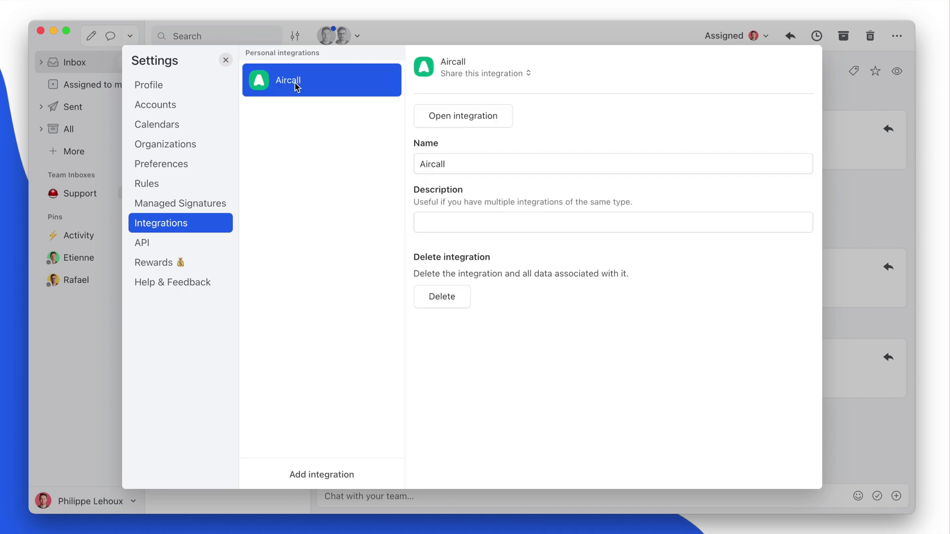
pyautogui.click(452, 119)
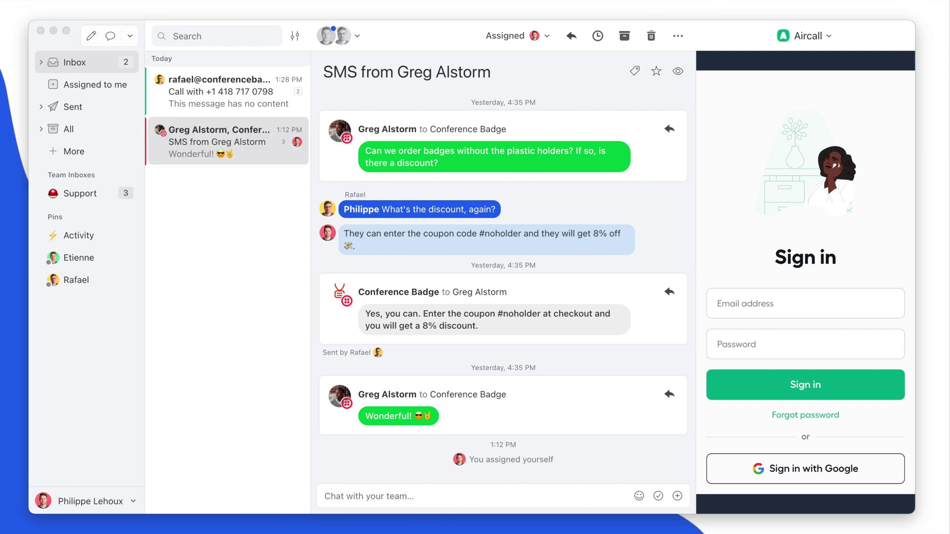
# Sign in to Aircall in the side panel with the pasted account email and password.
pyautogui.click(763, 303)
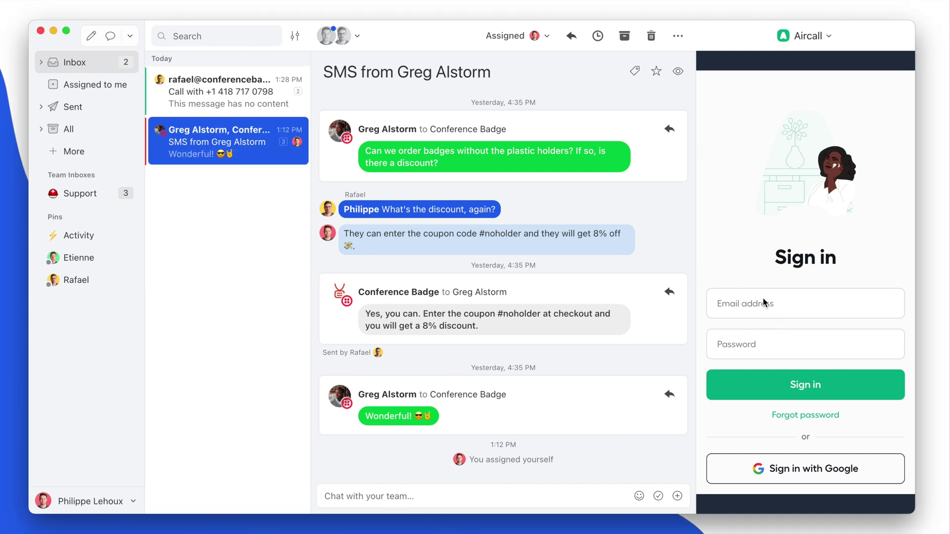
pyautogui.hotkey('ctrl', 'v')
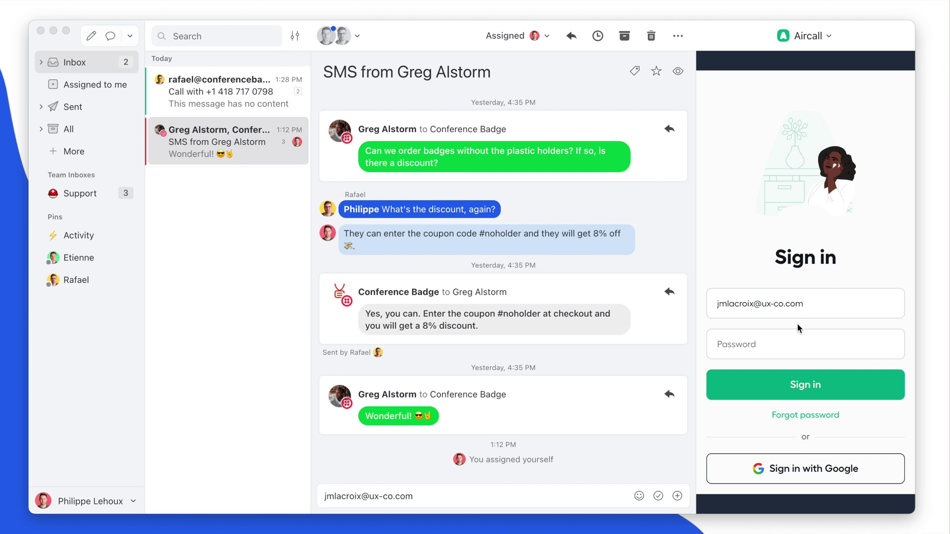
pyautogui.click(785, 346)
pyautogui.hotkey('ctrl', 'v')
pyautogui.click(790, 381)
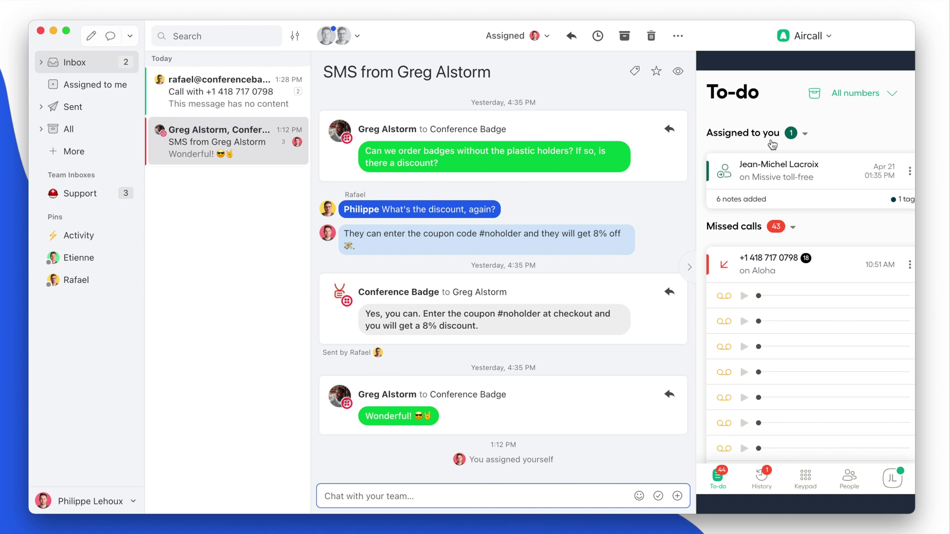
pyautogui.click(690, 262)
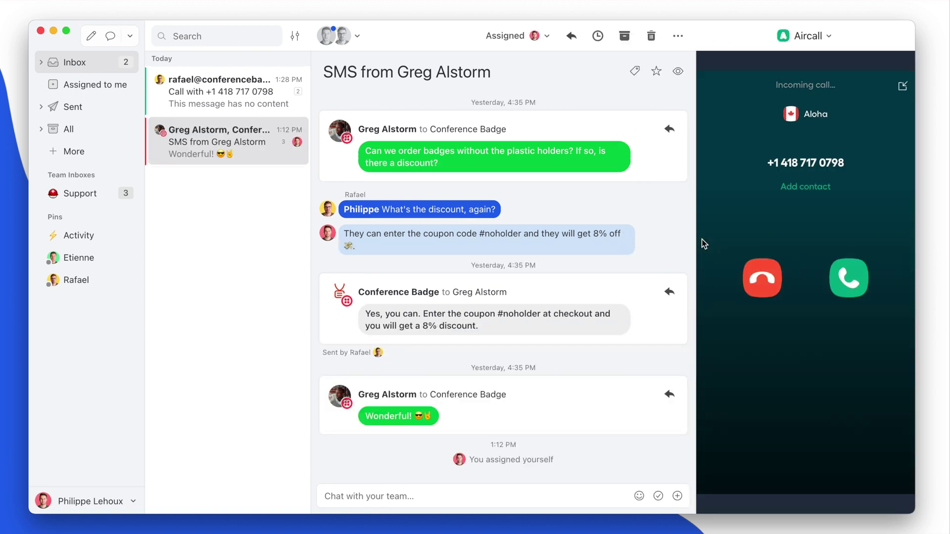
pyautogui.click(771, 275)
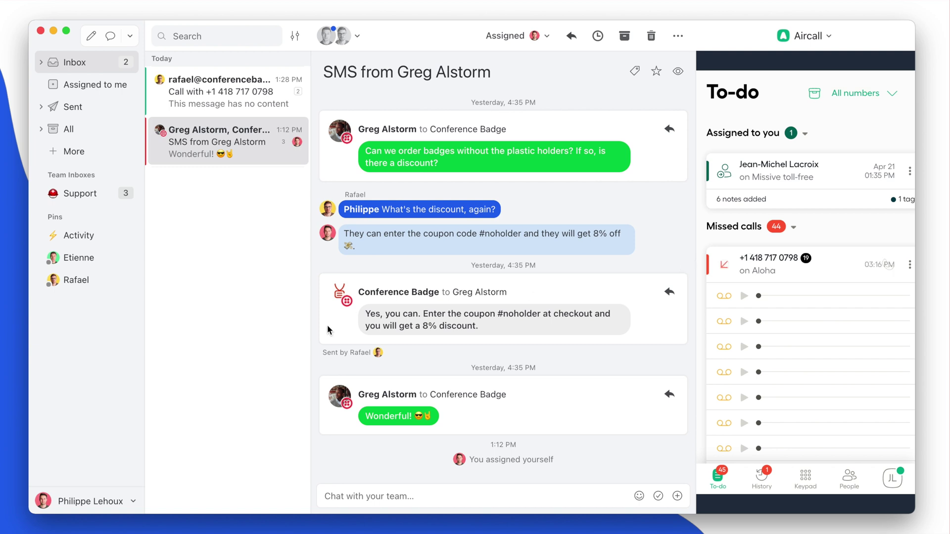
pyautogui.click(271, 345)
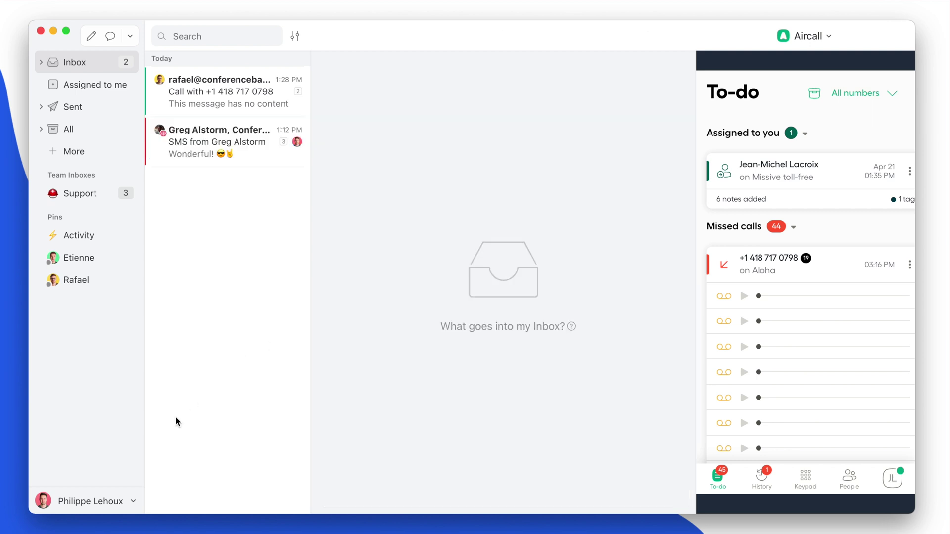
# Add an Aircall account as a shared account routed to the Support team inbox.
pyautogui.click(78, 502)
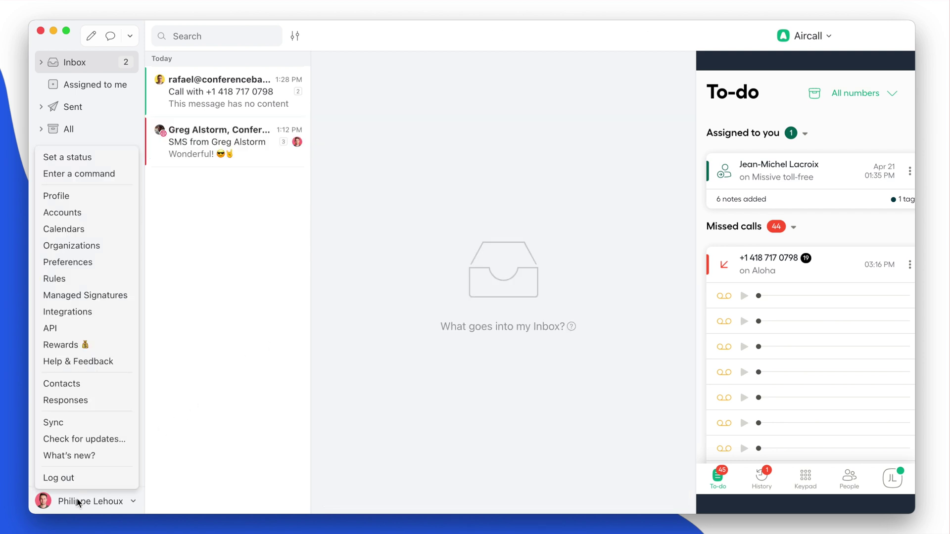
pyautogui.click(56, 219)
pyautogui.click(331, 474)
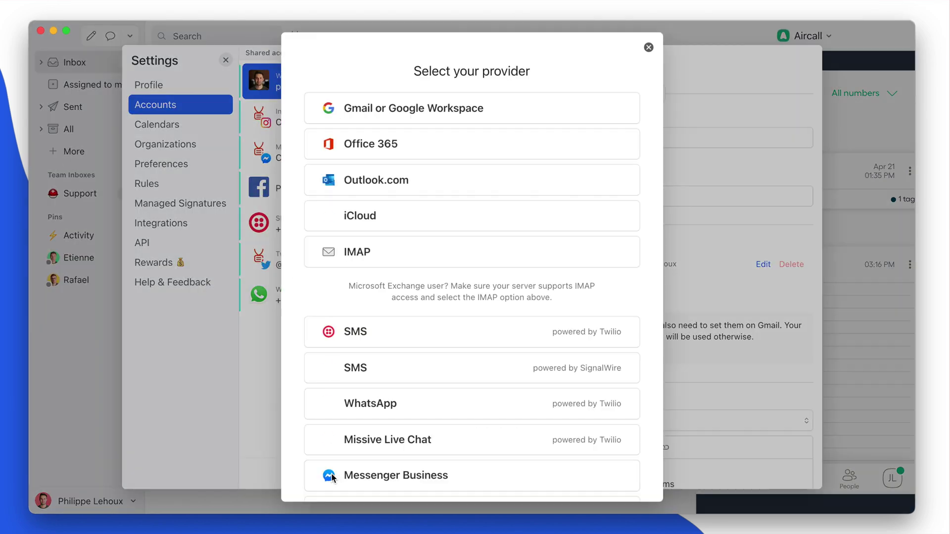
pyautogui.scroll(-4, 352, 401)
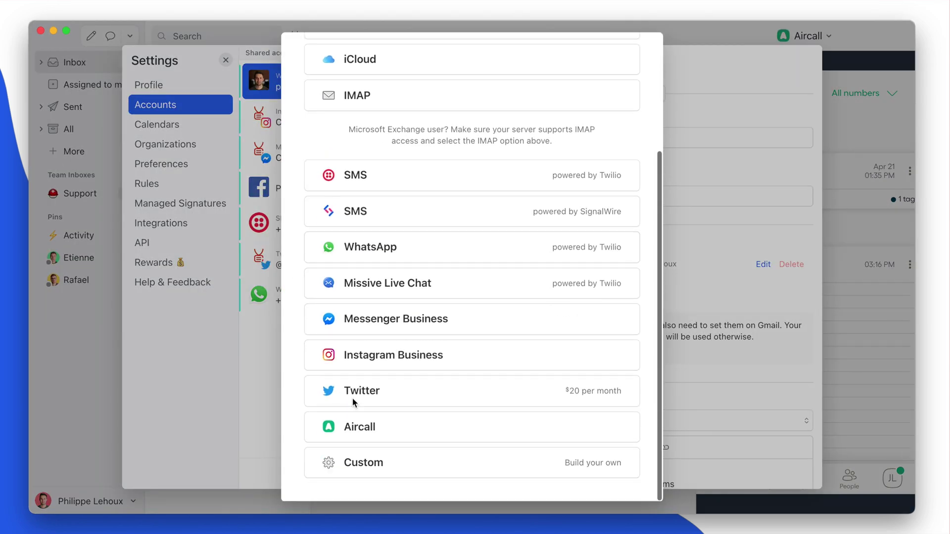
pyautogui.click(359, 426)
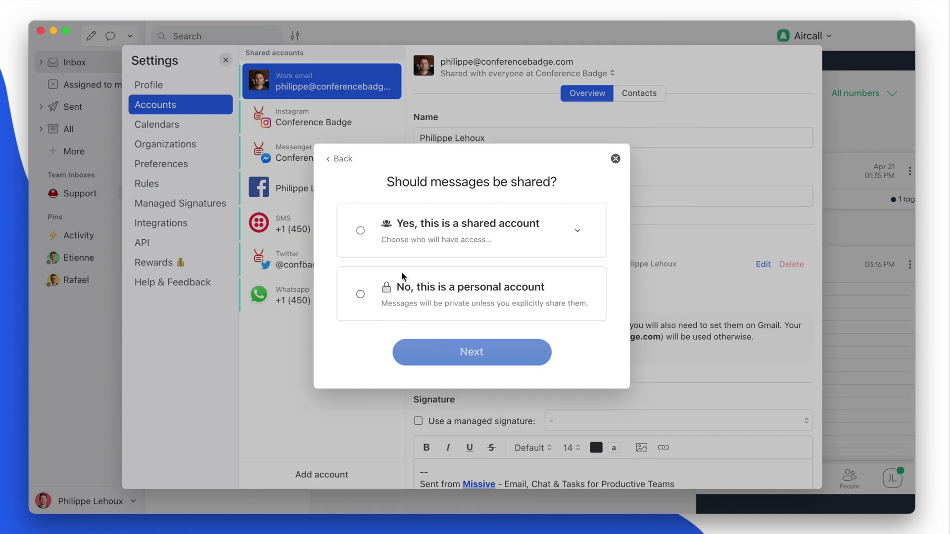
pyautogui.click(421, 241)
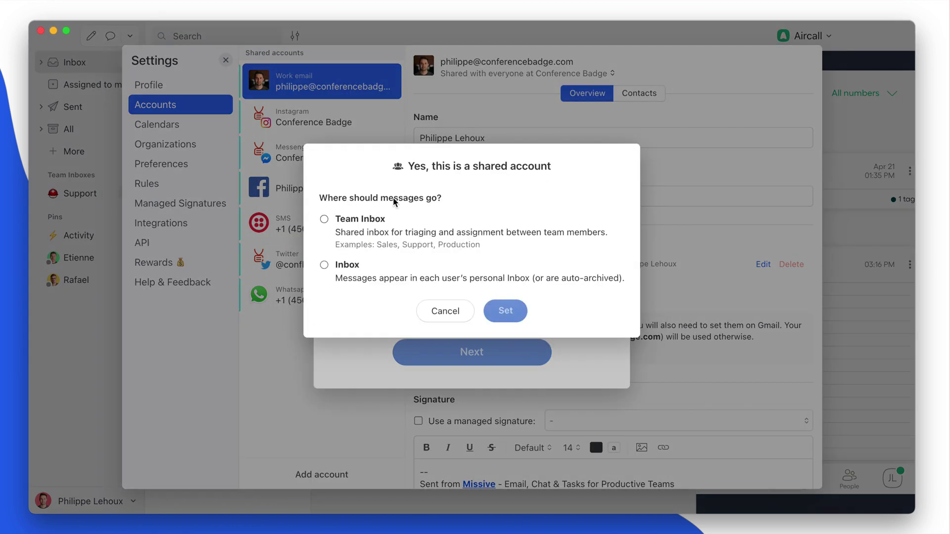
pyautogui.click(357, 230)
pyautogui.click(347, 257)
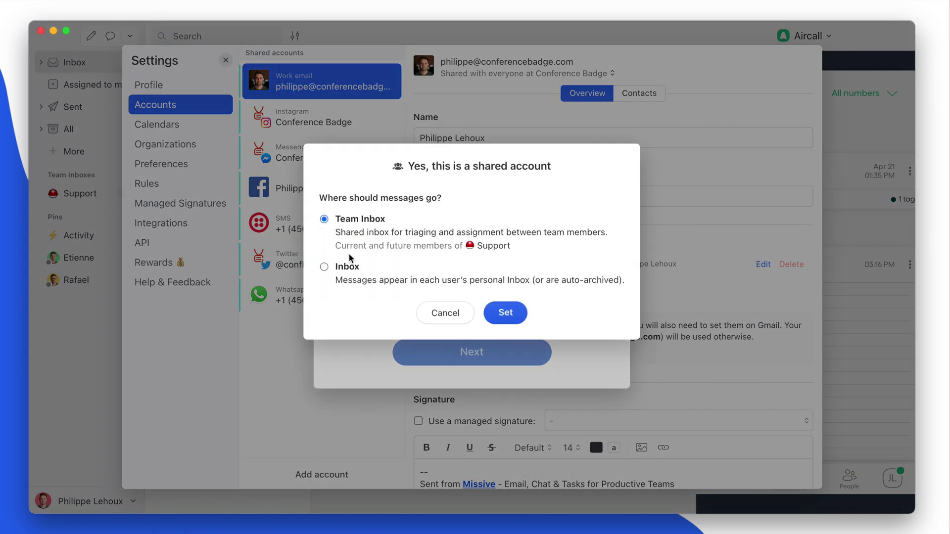
pyautogui.click(502, 315)
# Authorize Missive in Aircall and connect the Aloha and Missive toll-free numbers.
pyautogui.click(486, 352)
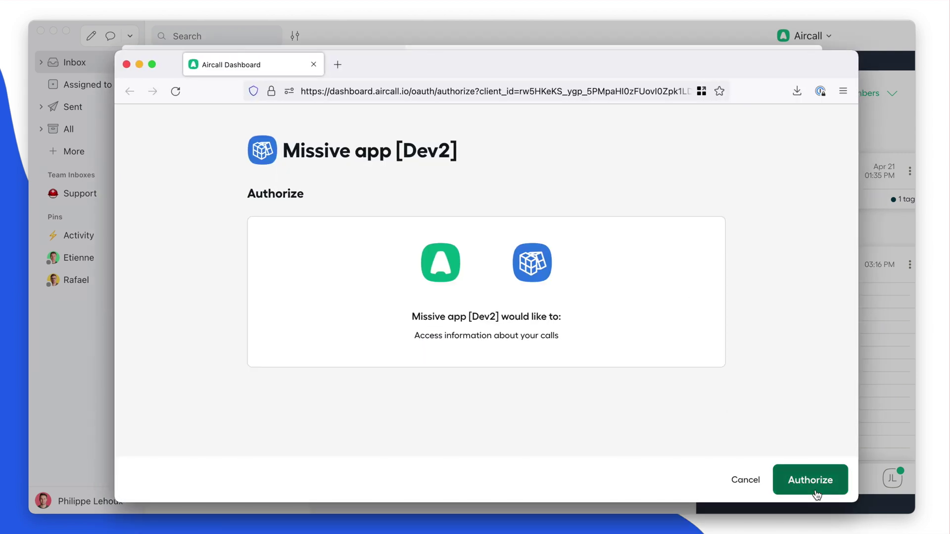
pyautogui.click(812, 480)
pyautogui.click(282, 317)
pyautogui.click(430, 303)
pyautogui.click(550, 294)
pyautogui.click(621, 432)
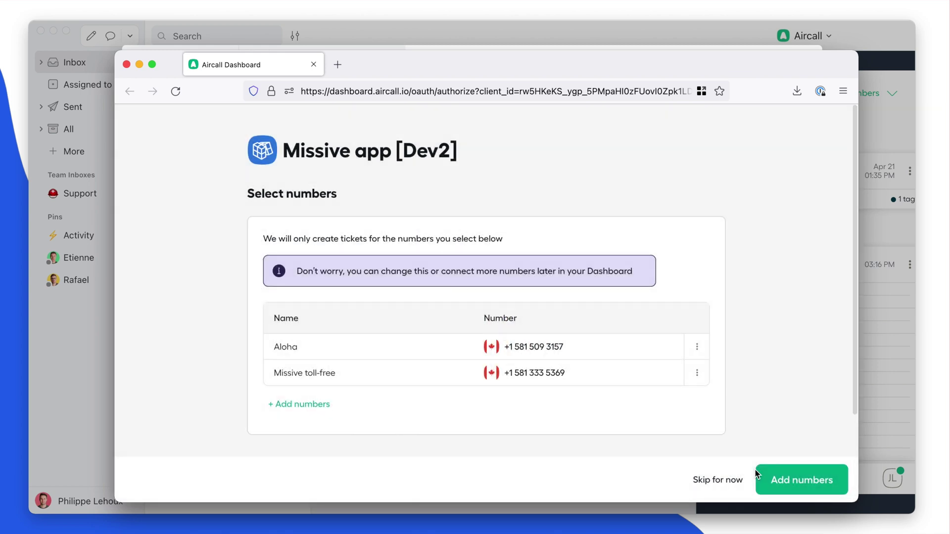
pyautogui.click(788, 478)
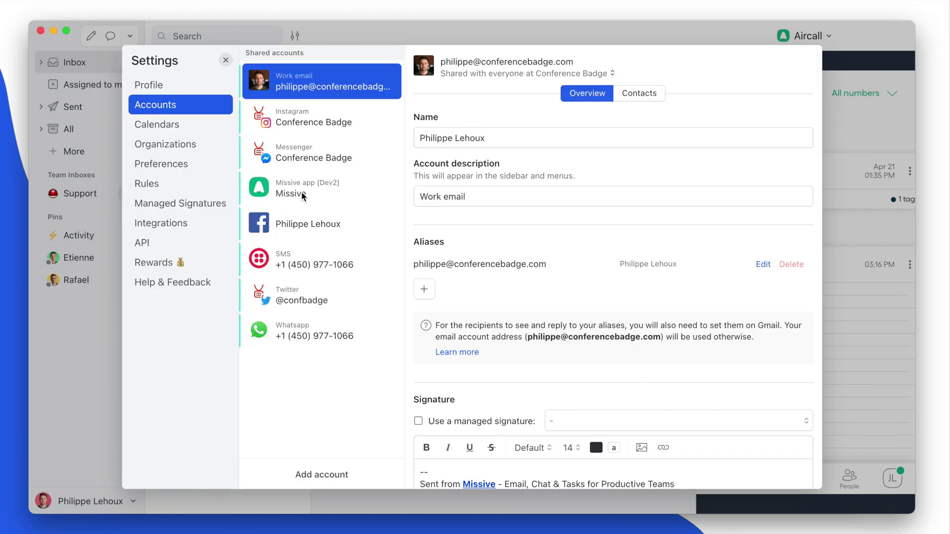
# Rename the Missive app [Dev2] account description to 'Aircall phone support' and return to the inbox.
pyautogui.click(303, 196)
pyautogui.click(467, 134)
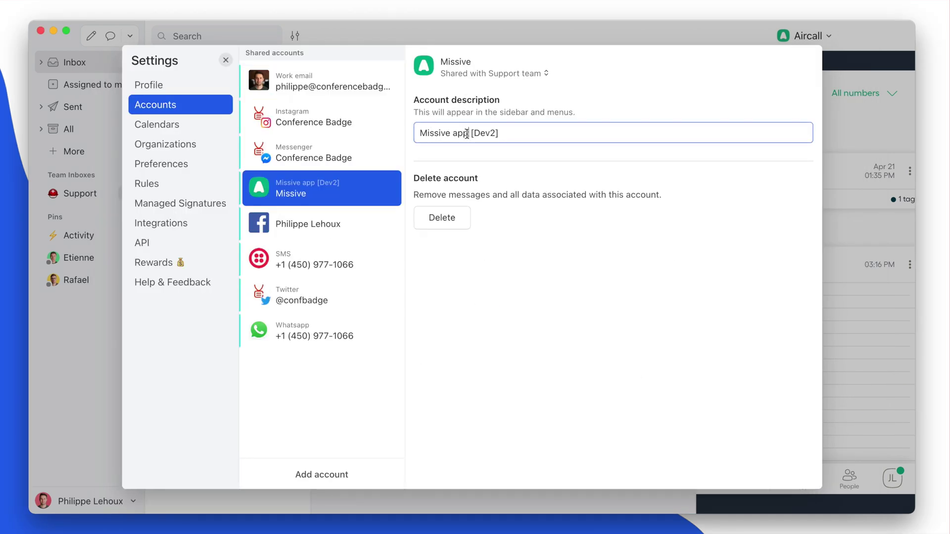
pyautogui.press('BackSpace')
pyautogui.press('BackSpace')
pyautogui.press('BackSpace')
pyautogui.press('BackSpace')
pyautogui.press('BackSpace')
pyautogui.press('BackSpace')
pyautogui.press('BackSpace')
pyautogui.press('BackSpace')
pyautogui.press('BackSpace')
pyautogui.press('BackSpace')
pyautogui.press('BackSpace')
pyautogui.press('BackSpace')
pyautogui.press('BackSpace')
pyautogui.press('BackSpace')
pyautogui.press('BackSpace')
pyautogui.press('BackSpace')
pyautogui.press('BackSpace')
pyautogui.press('BackSpace')
pyautogui.write('Air')
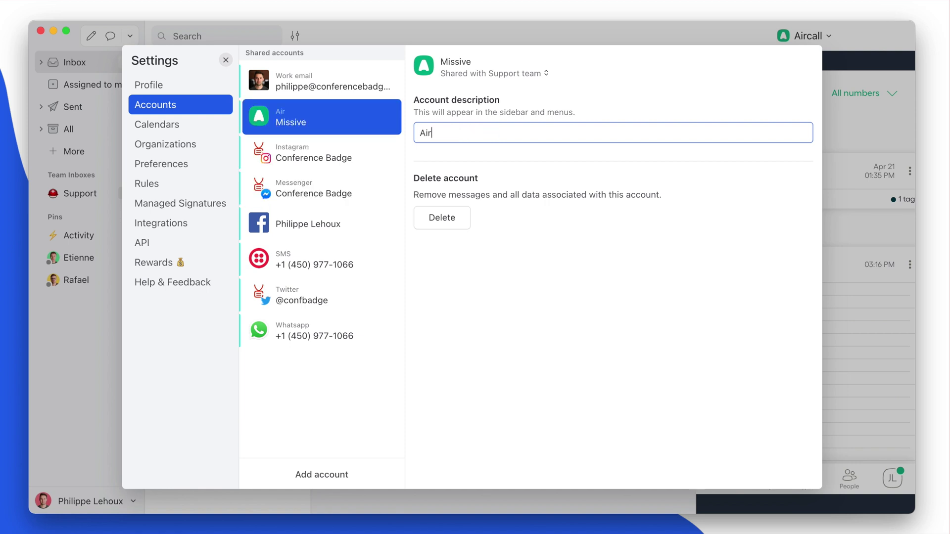
pyautogui.write('call phone support')
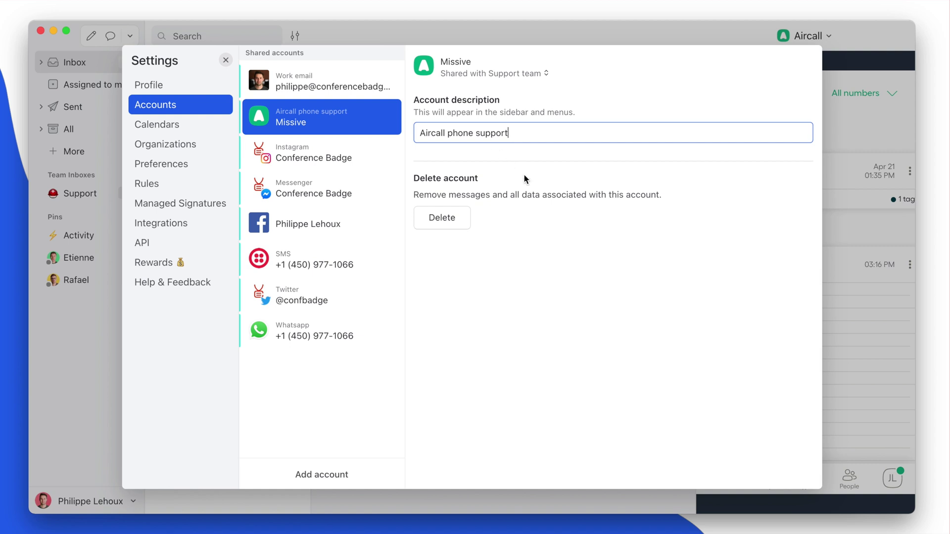
pyautogui.click(533, 184)
pyautogui.click(84, 108)
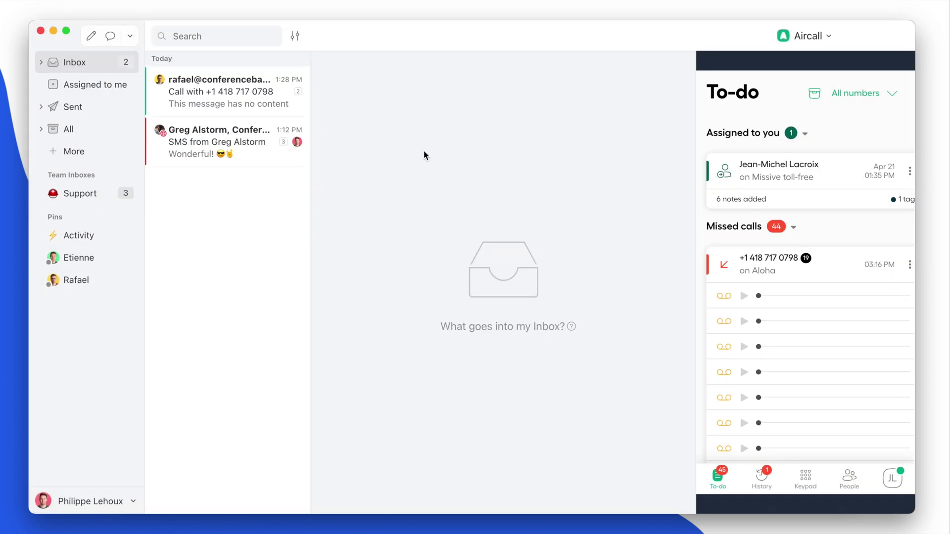
pyautogui.click(690, 269)
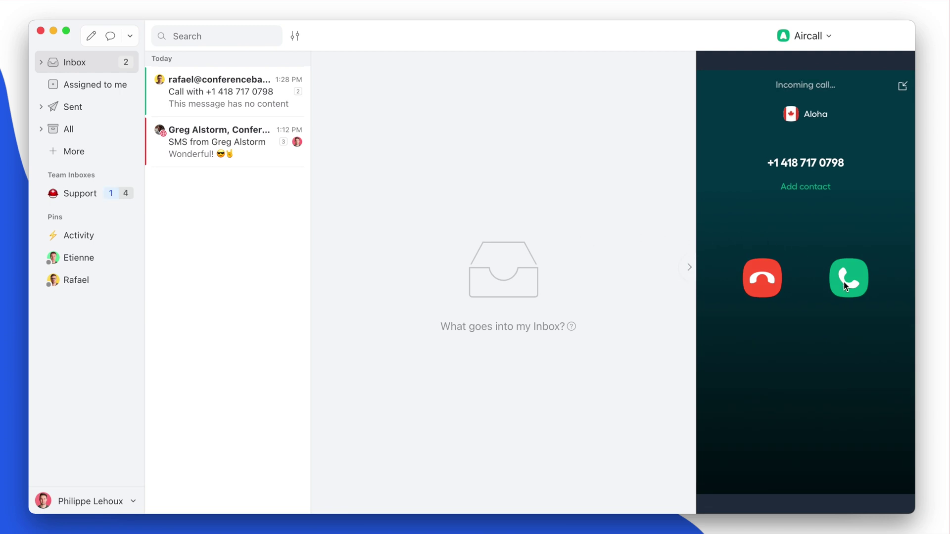
# Answer and record the Aloha call, adding the note 'Hey!' and the chitchat tag.
pyautogui.click(845, 281)
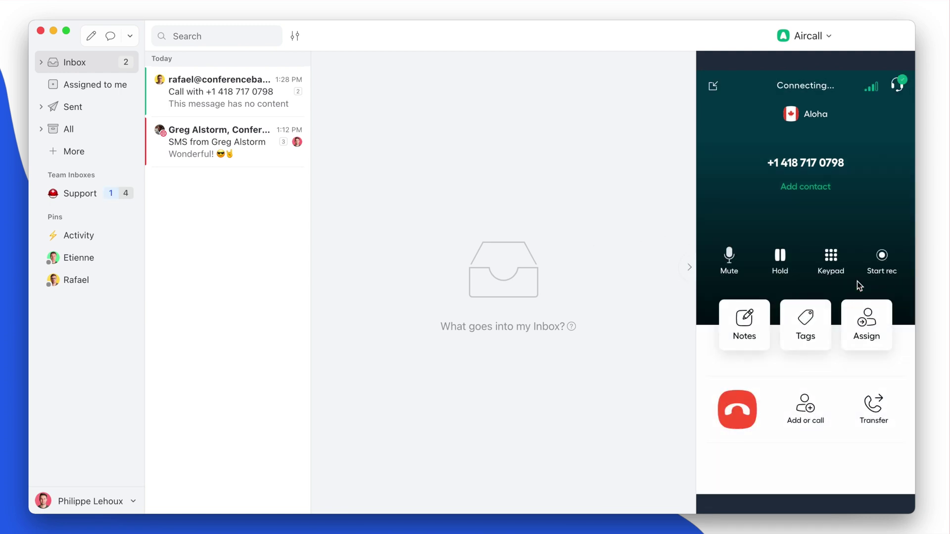
pyautogui.click(883, 267)
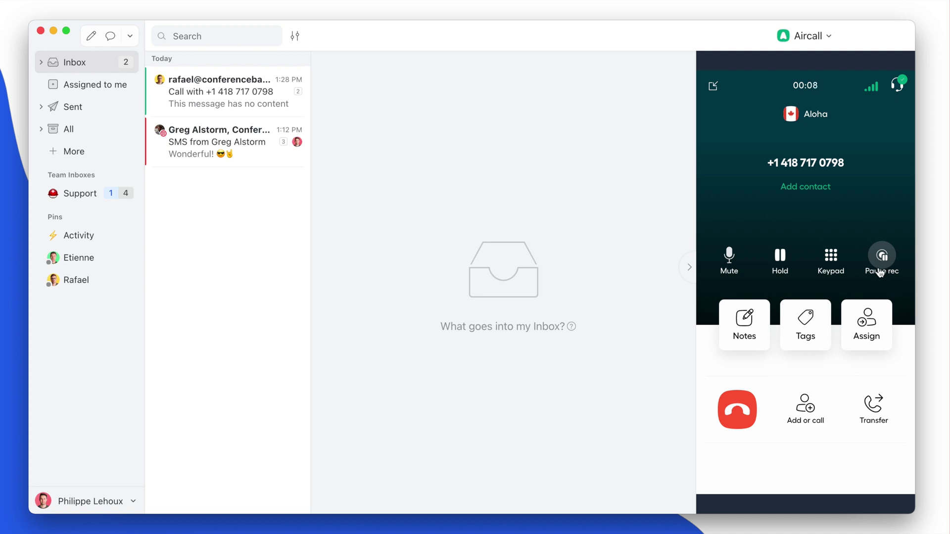
pyautogui.click(763, 342)
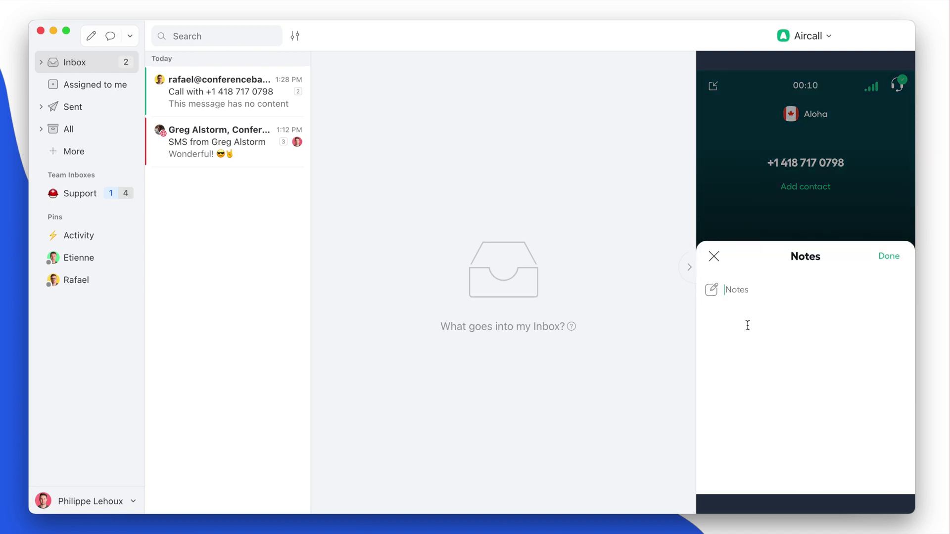
pyautogui.write('Hey!')
pyautogui.click(887, 259)
pyautogui.click(806, 328)
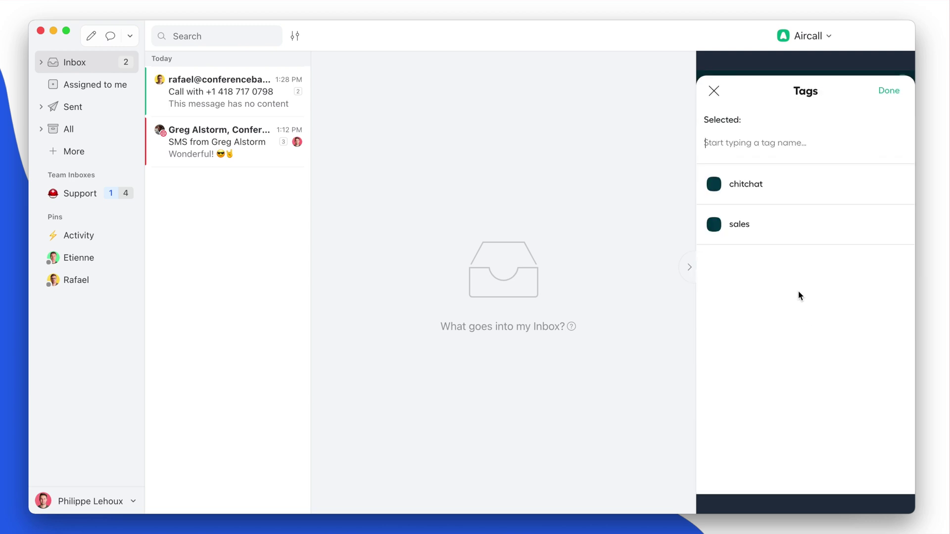
pyautogui.click(752, 186)
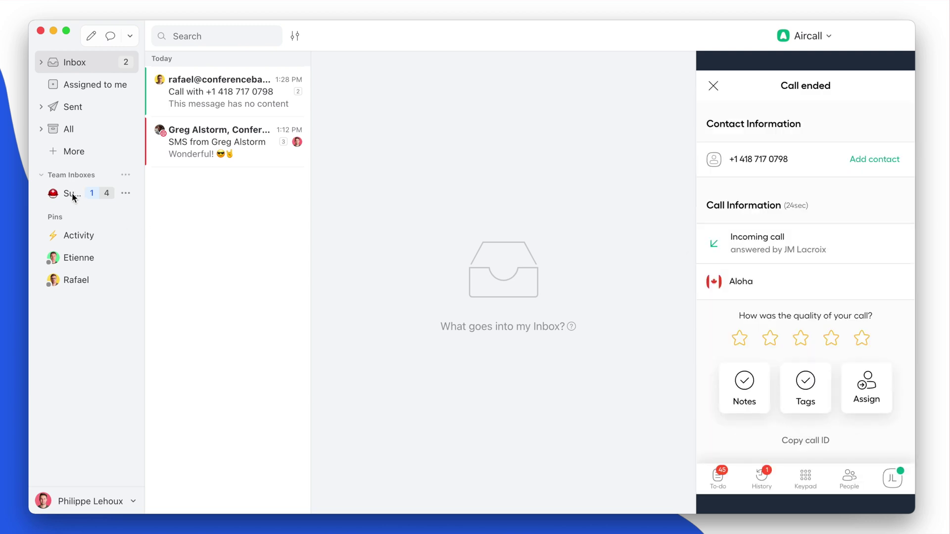
pyautogui.click(73, 193)
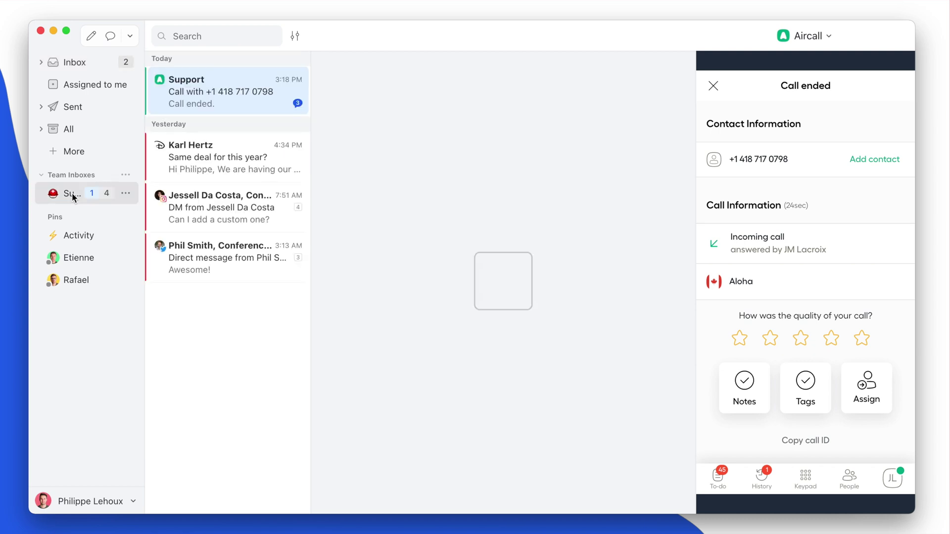
# Open the Support call conversation and look over its call thread.
pyautogui.click(211, 99)
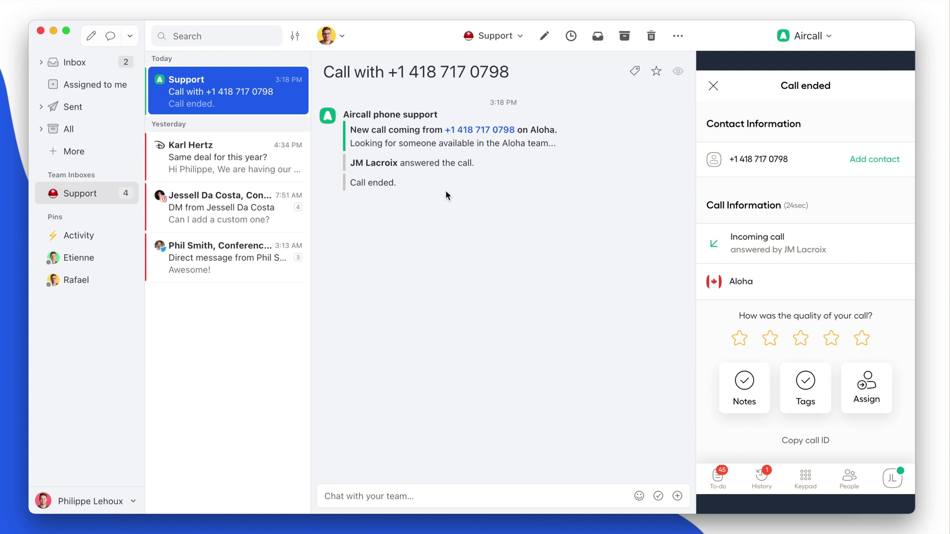
pyautogui.moveTo(446, 189)
pyautogui.moveTo(412, 176); pyautogui.dragTo(337, 107)
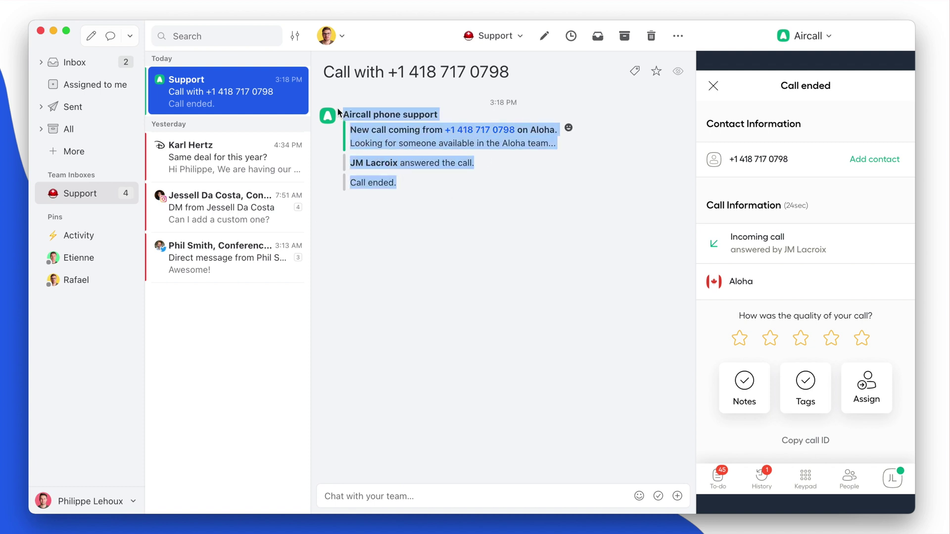
pyautogui.click(338, 111)
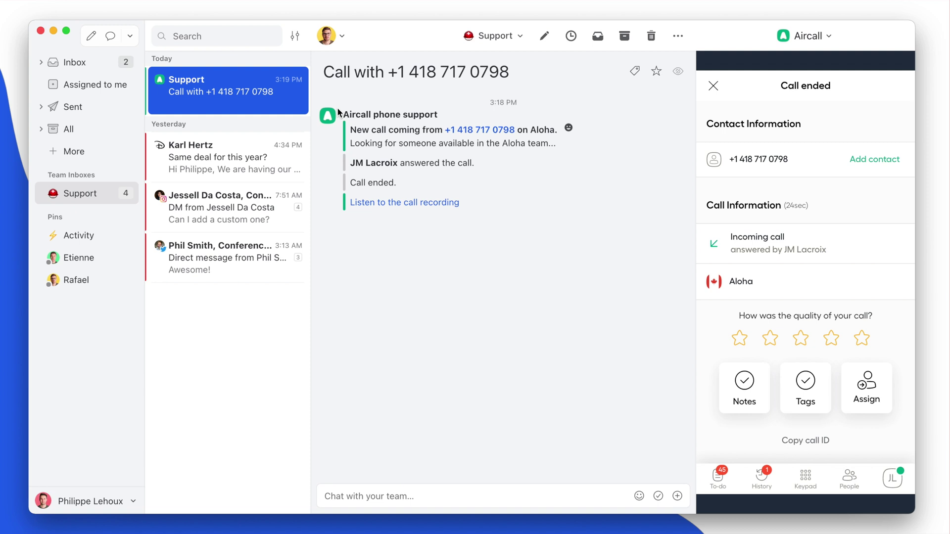
# Post a team comment mentioning a teammate: the customer has something interesting to say about our product.
pyautogui.click(362, 501)
pyautogui.write('@et')
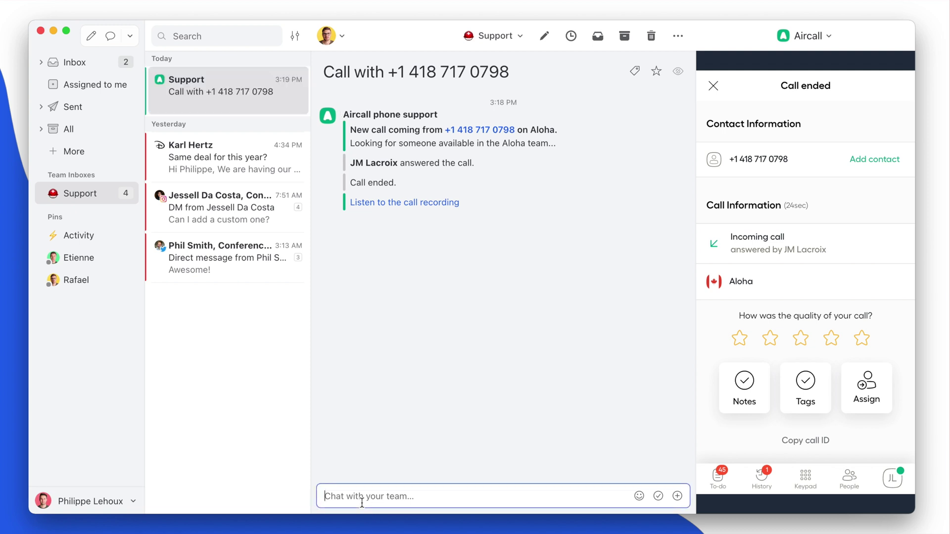
pyautogui.press('Return')
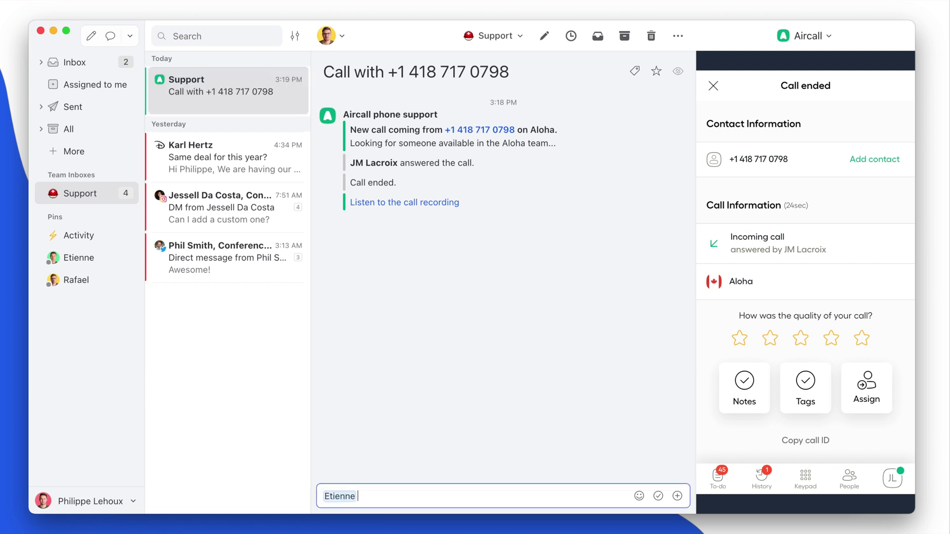
pyautogui.write('Listen to this conversation, ')
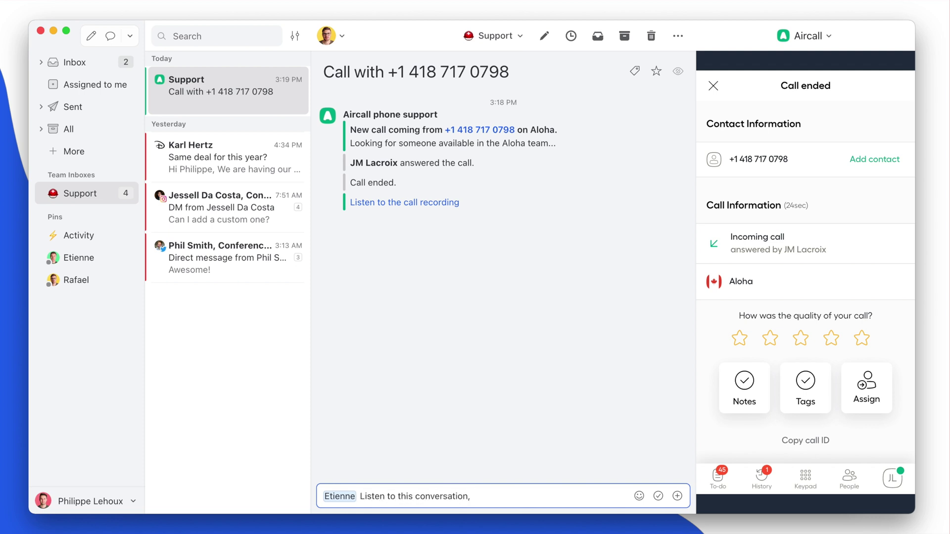
pyautogui.write('the customer had s')
pyautogui.write('omething ')
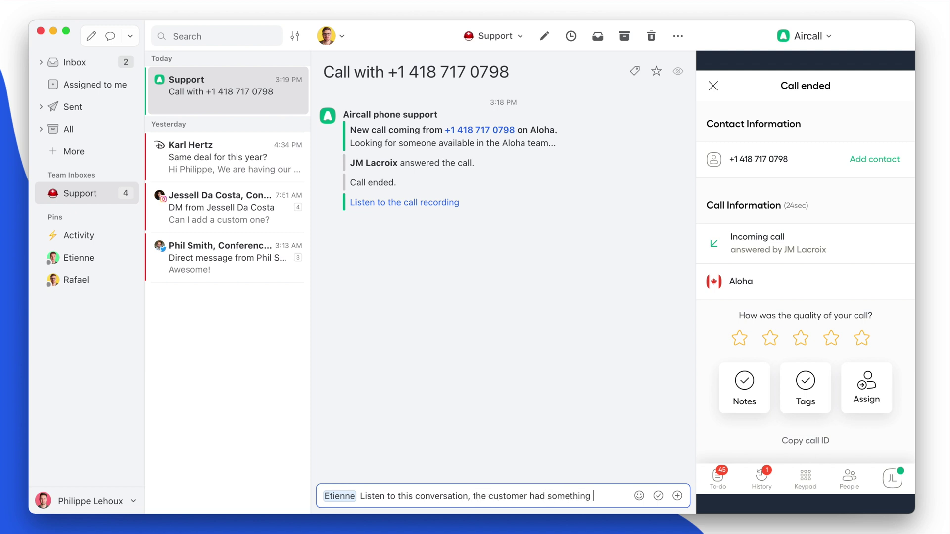
pyautogui.write('interesting to')
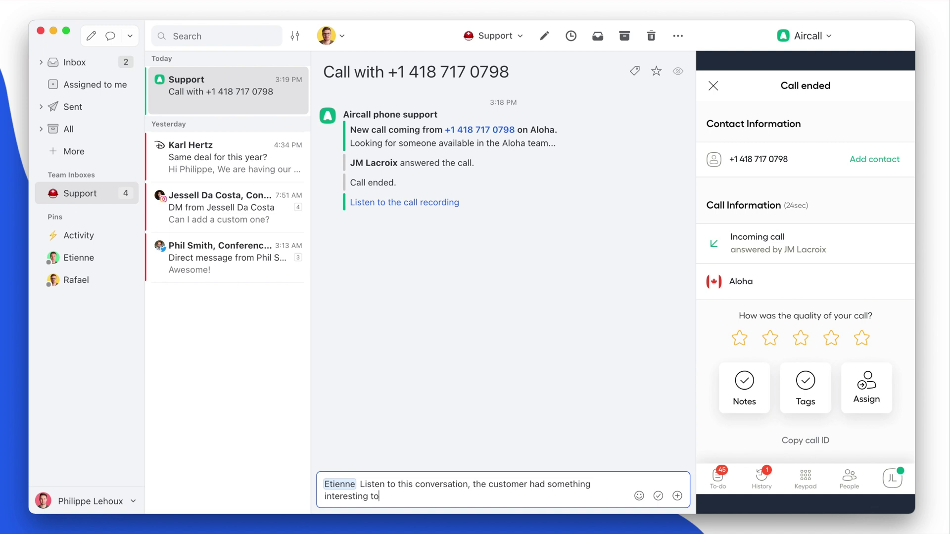
pyautogui.write(' say about our product.')
pyautogui.press('Return')
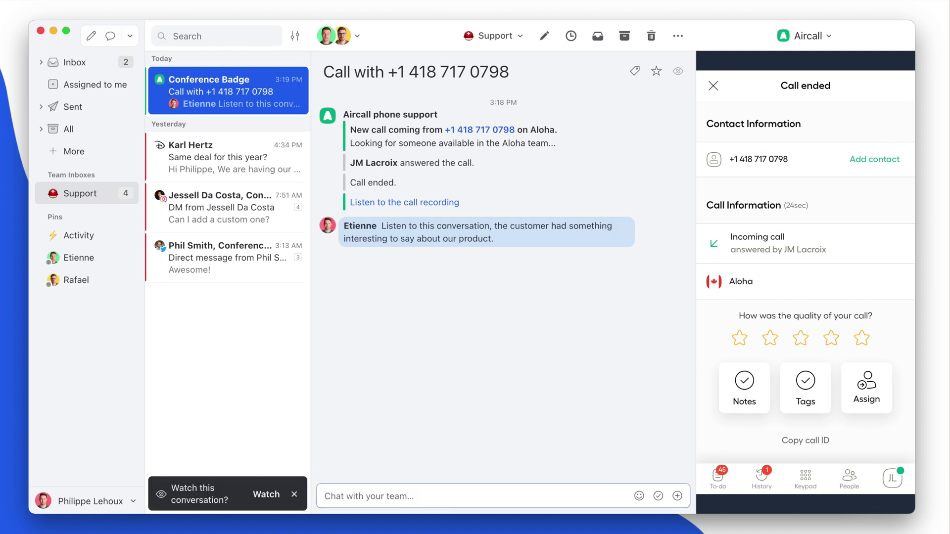
# Play the call recording in the browser, pause it at 0:06, and close the window.
pyautogui.click(421, 204)
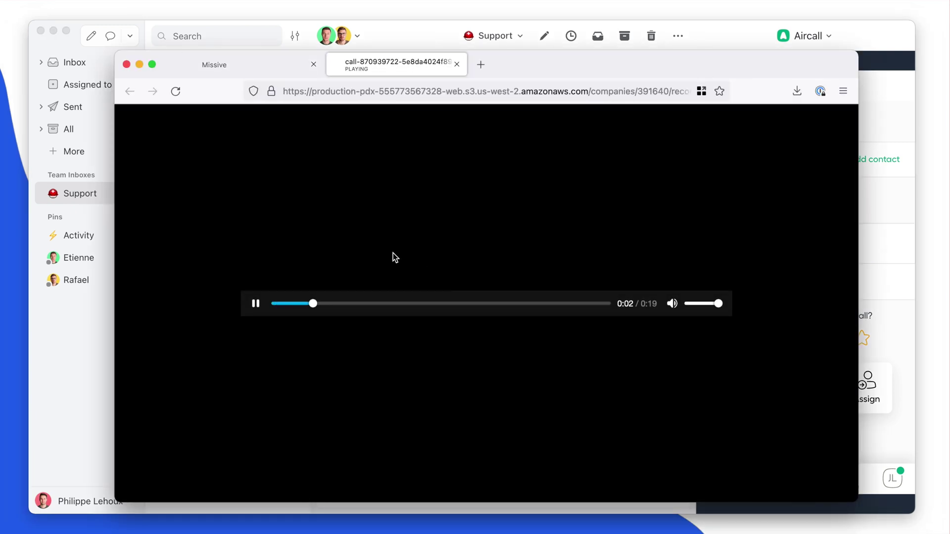
pyautogui.click(257, 304)
pyautogui.press('super+h')
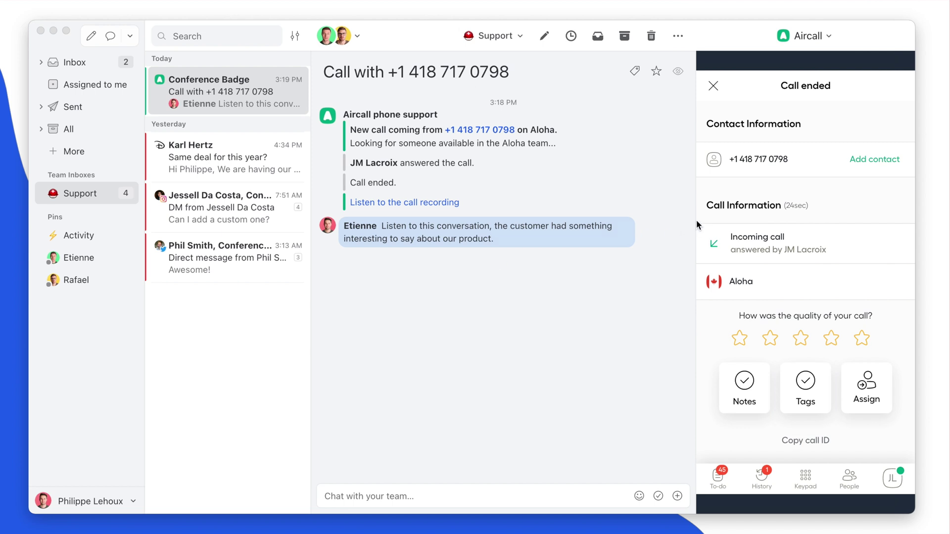
# Close the Call ended summary and collapse the Aircall side panel in Missive.
pyautogui.click(714, 88)
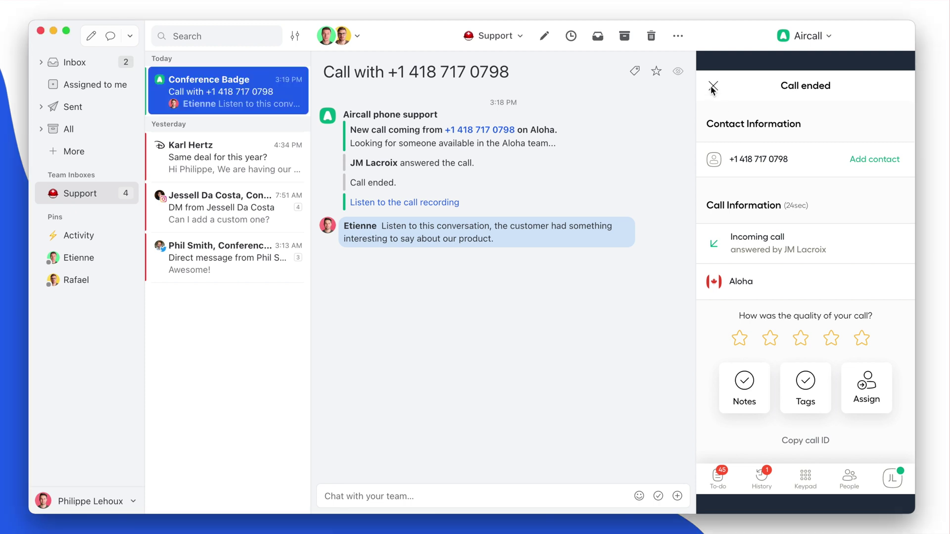
pyautogui.click(714, 89)
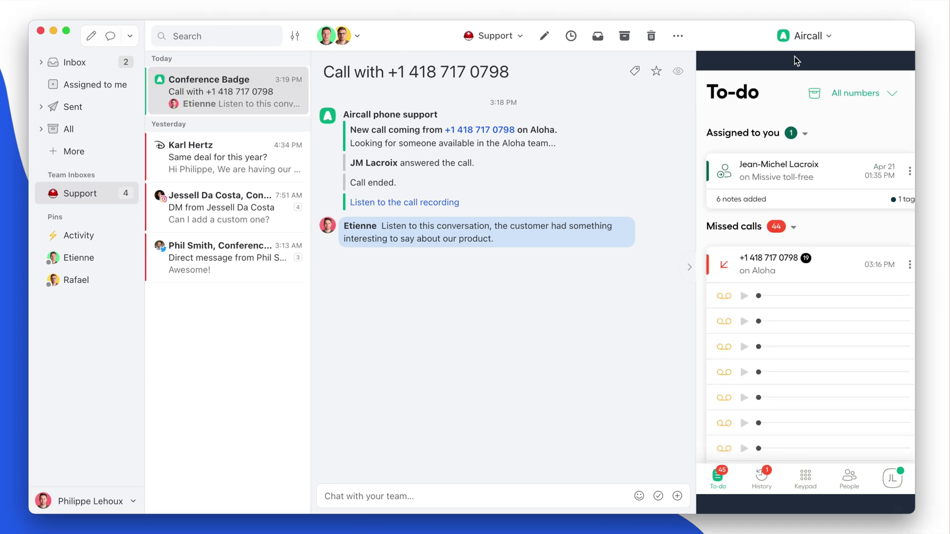
pyautogui.click(688, 268)
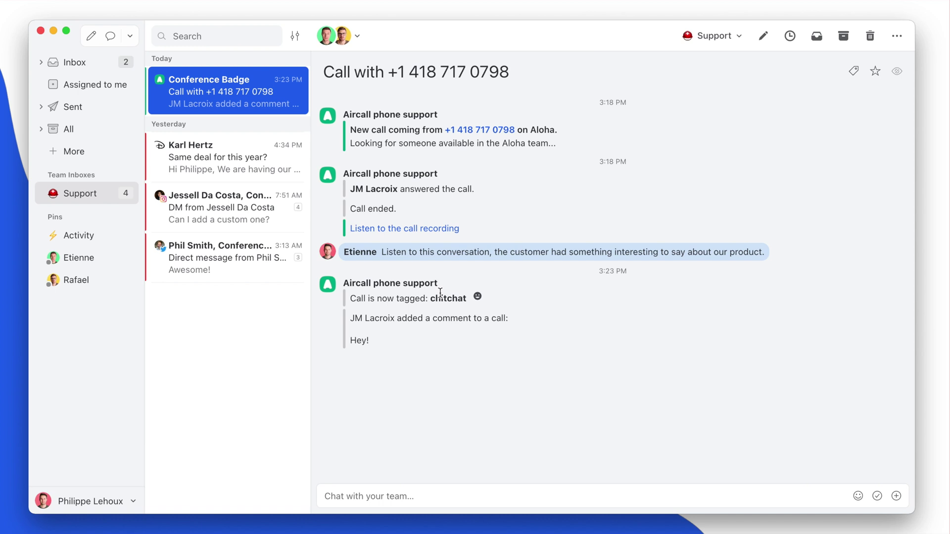
pyautogui.click(97, 501)
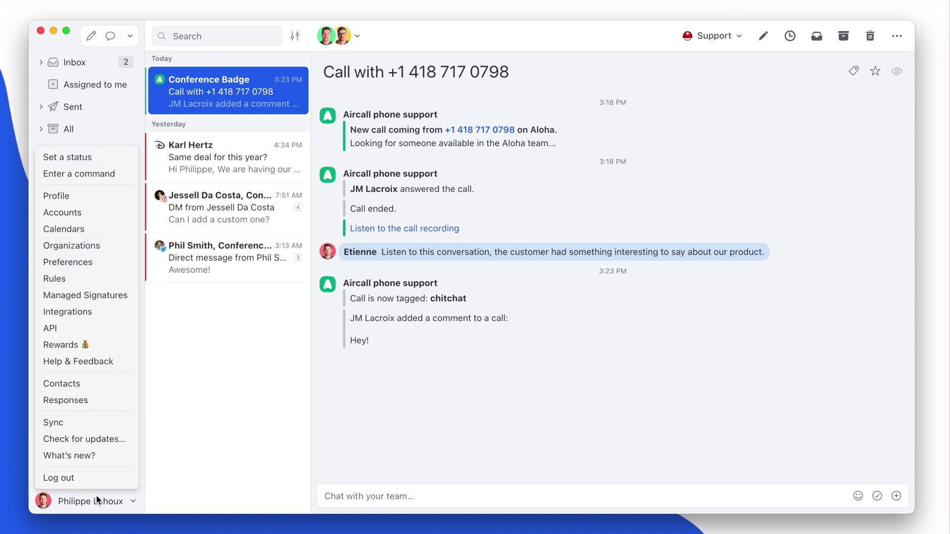
# From Contacts, open the customer's card and load their second work number into the Aircall dialer.
pyautogui.click(73, 384)
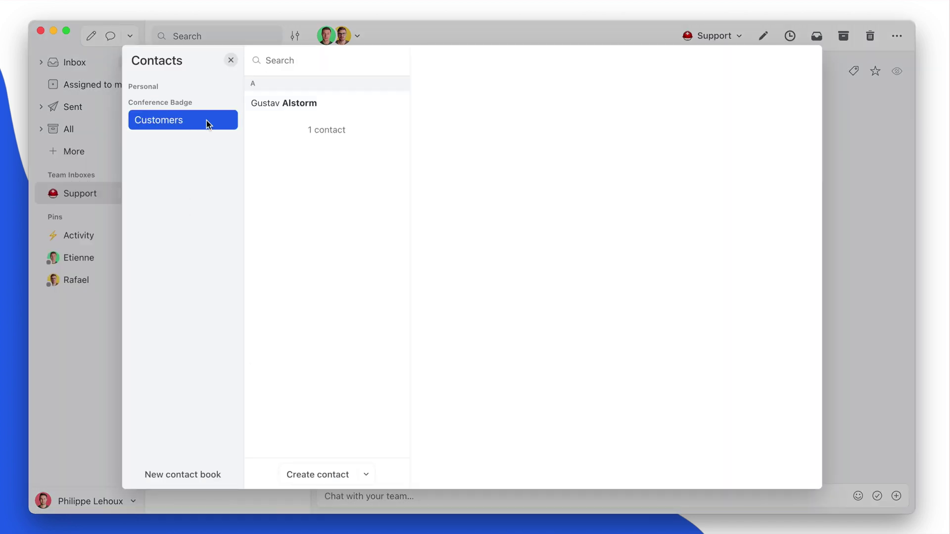
pyautogui.click(280, 102)
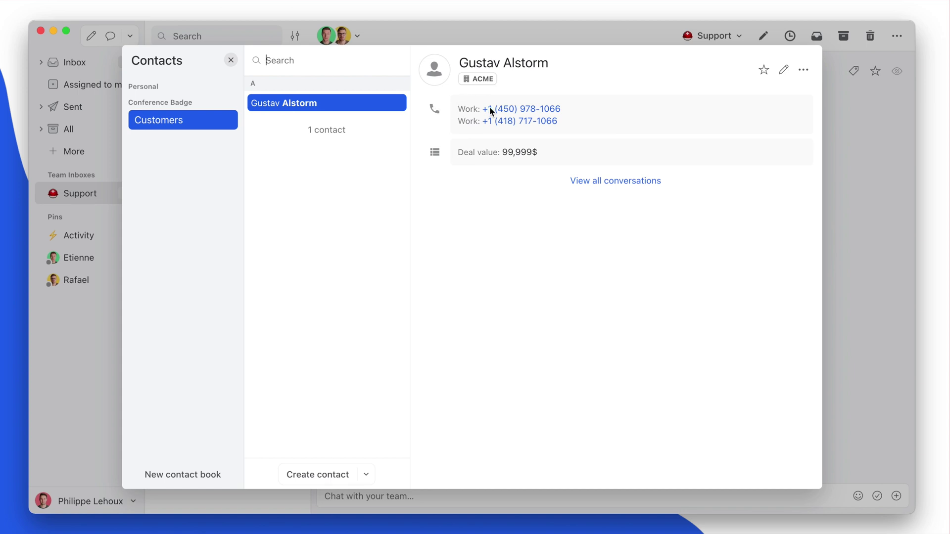
pyautogui.click(509, 121)
pyautogui.moveTo(518, 138)
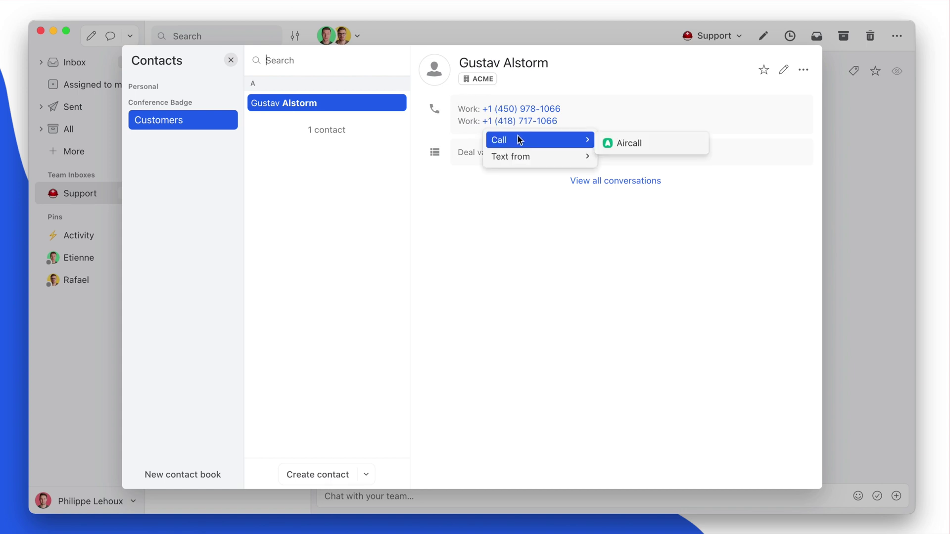
pyautogui.click(674, 142)
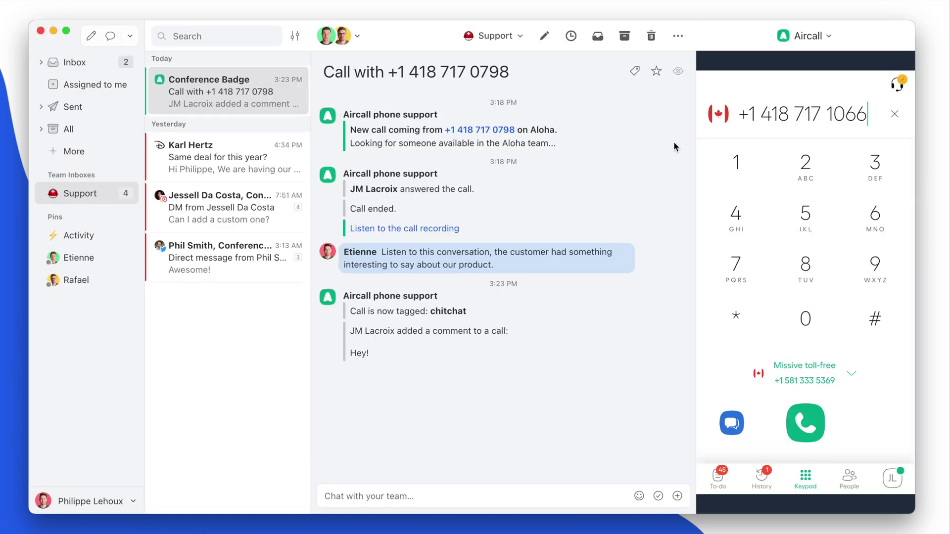